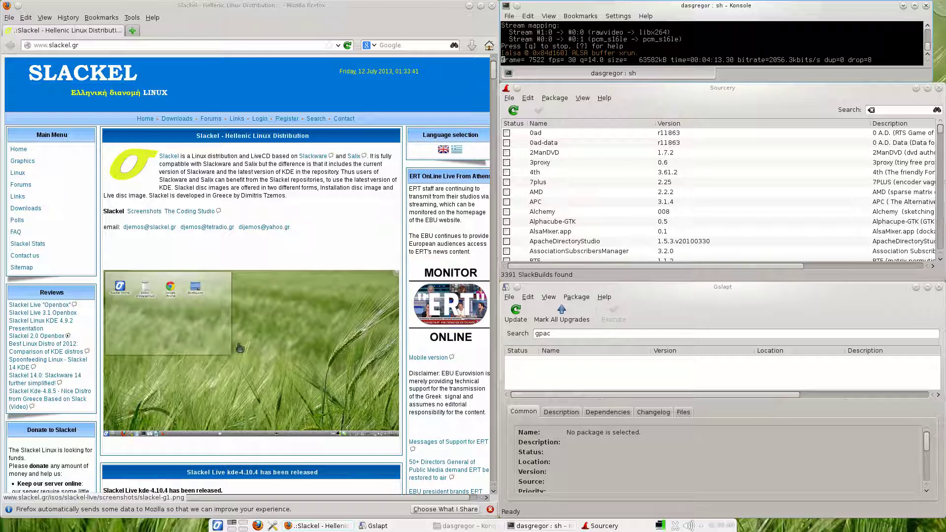
# Step: Open the K menu and browse its Education, Games and Graphics categories
pyautogui.click(218, 525)
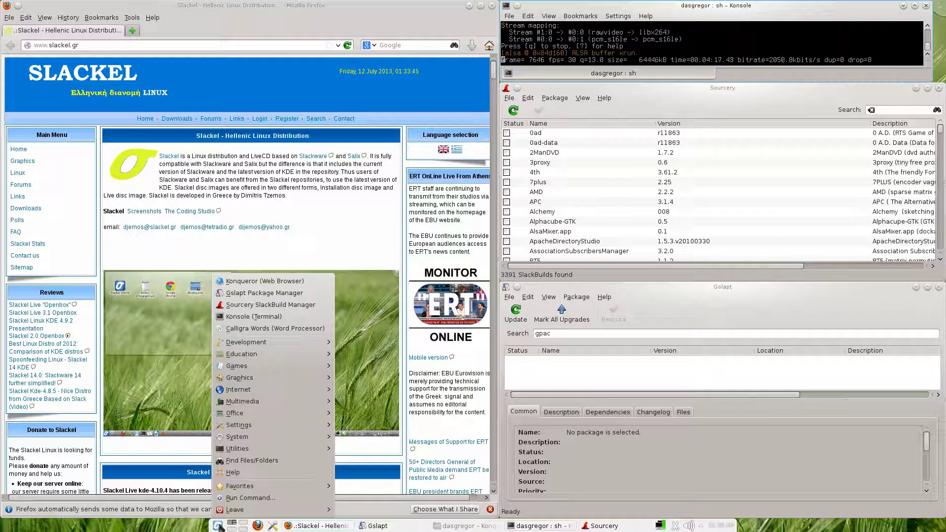
pyautogui.moveTo(249, 354)
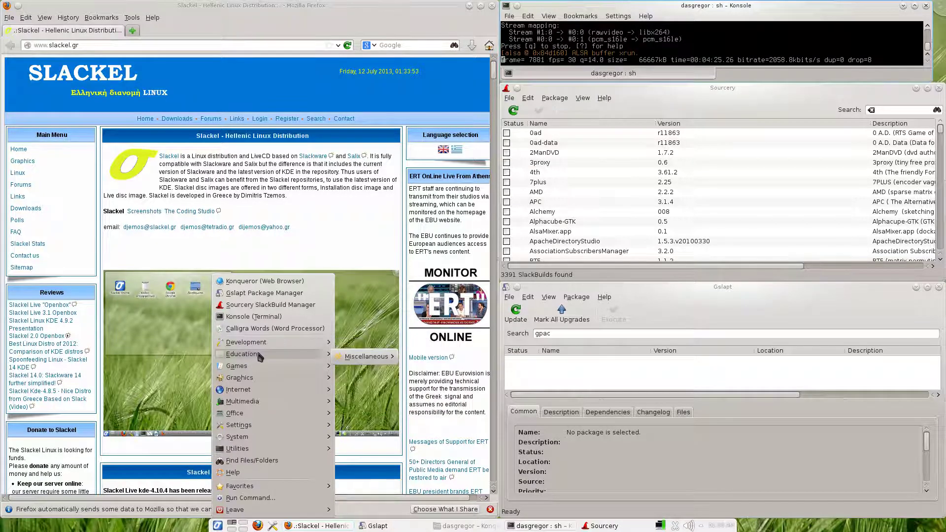
pyautogui.moveTo(365, 358)
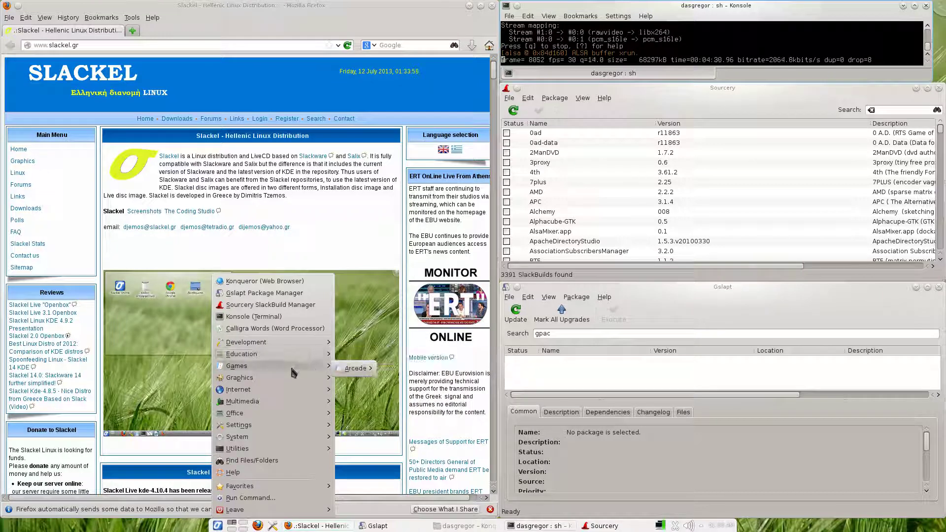
pyautogui.moveTo(292, 370)
pyautogui.moveTo(344, 370)
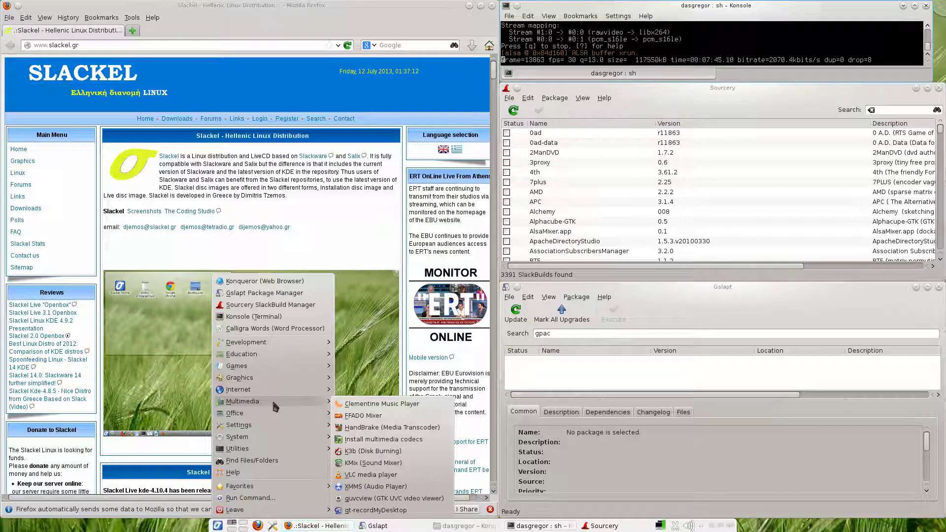
# Step: Show the Office category listing Calligra apps, KMail, KOrganizer, Kontact and Okular
pyautogui.moveTo(275, 413)
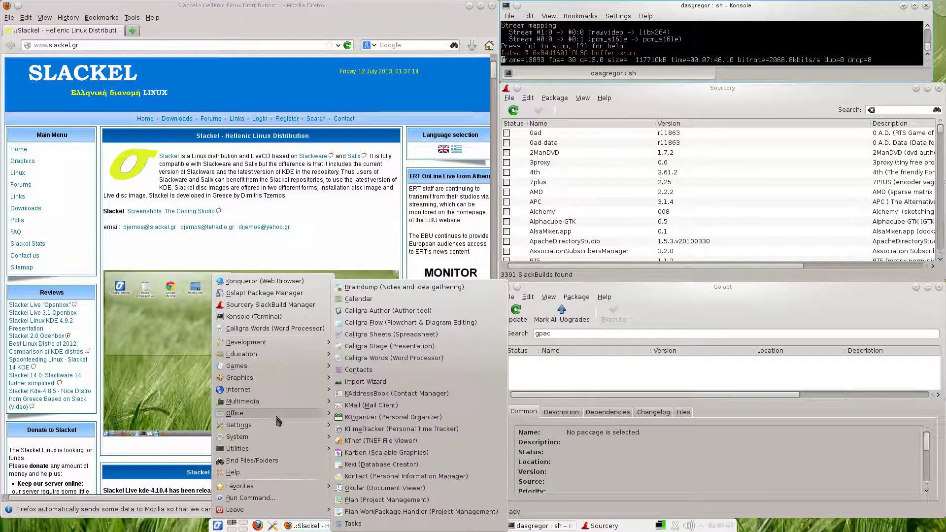
# Step: Start a Colorful Document in Calligra Words, browse its File and Settings menus, then close it
pyautogui.click(380, 360)
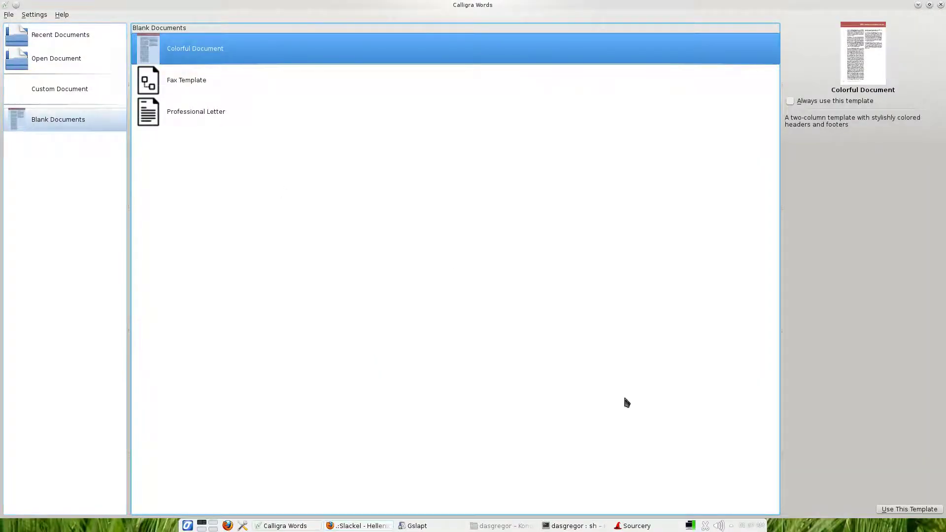
pyautogui.click(902, 510)
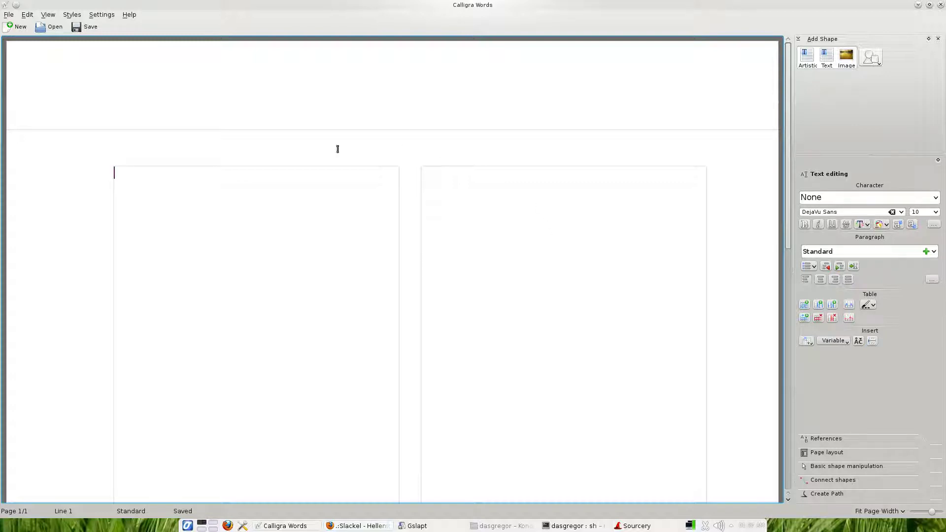
pyautogui.click(9, 15)
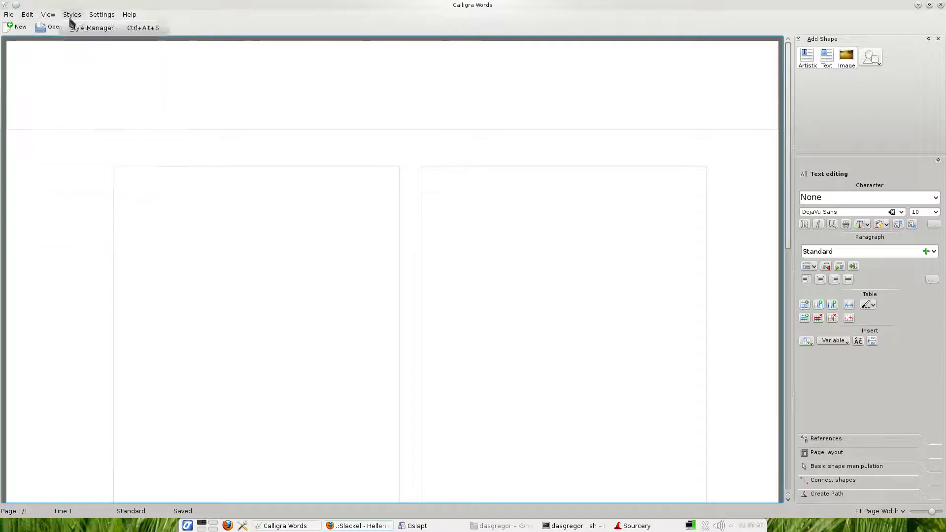
pyautogui.click(102, 15)
pyautogui.click(10, 15)
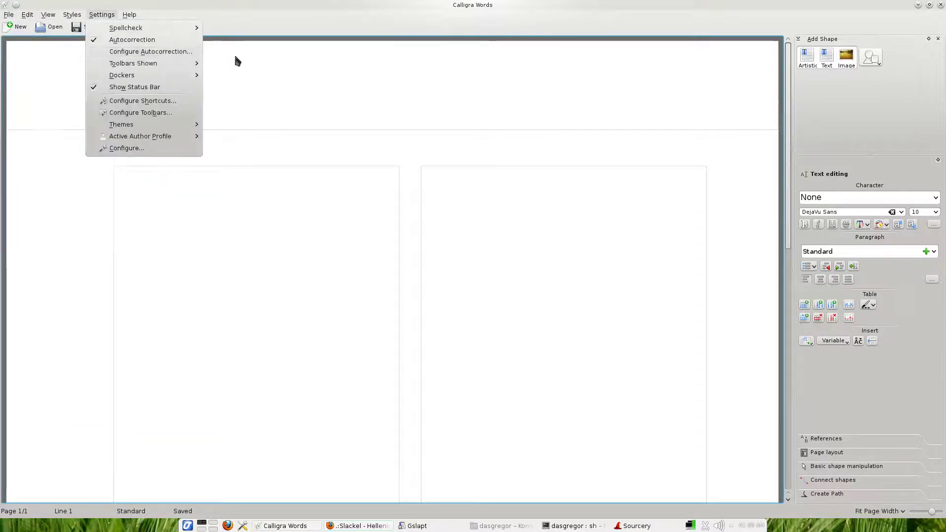
pyautogui.click(942, 7)
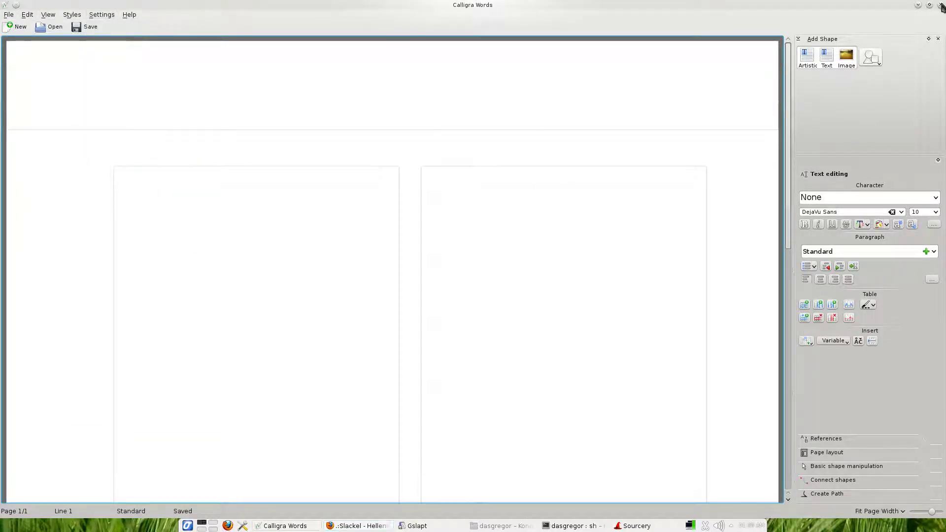
# Step: Close Calligra Words and show the K menu's System category with Dolphin, Gslapt and Konsole
pyautogui.click(943, 7)
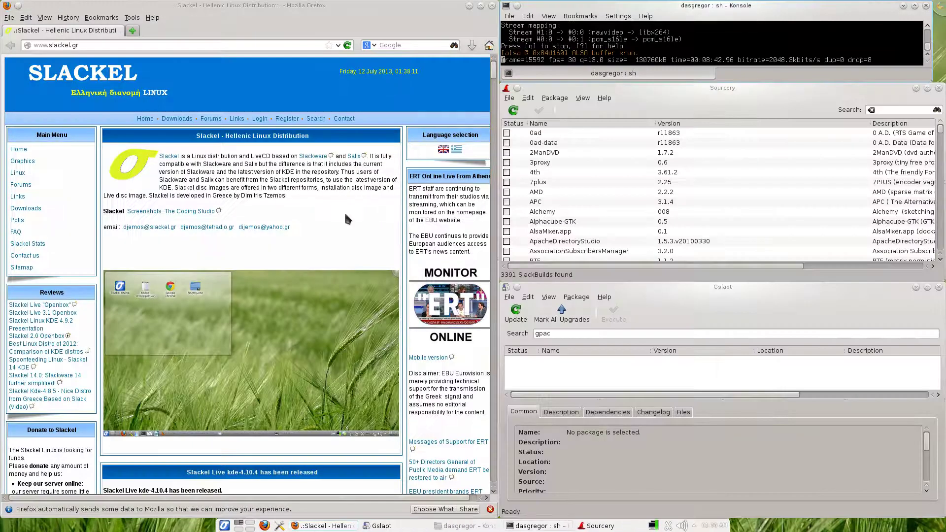
pyautogui.click(225, 527)
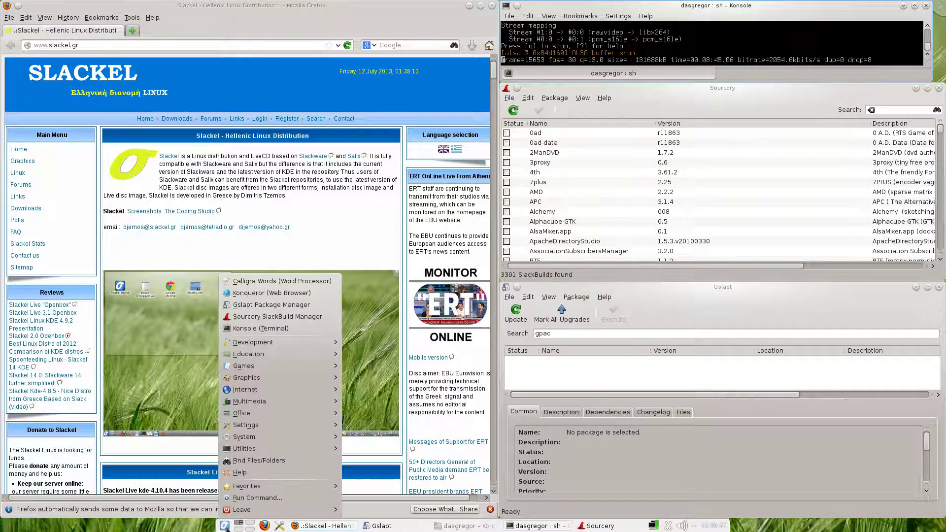
pyautogui.moveTo(243, 439)
pyautogui.moveTo(242, 414)
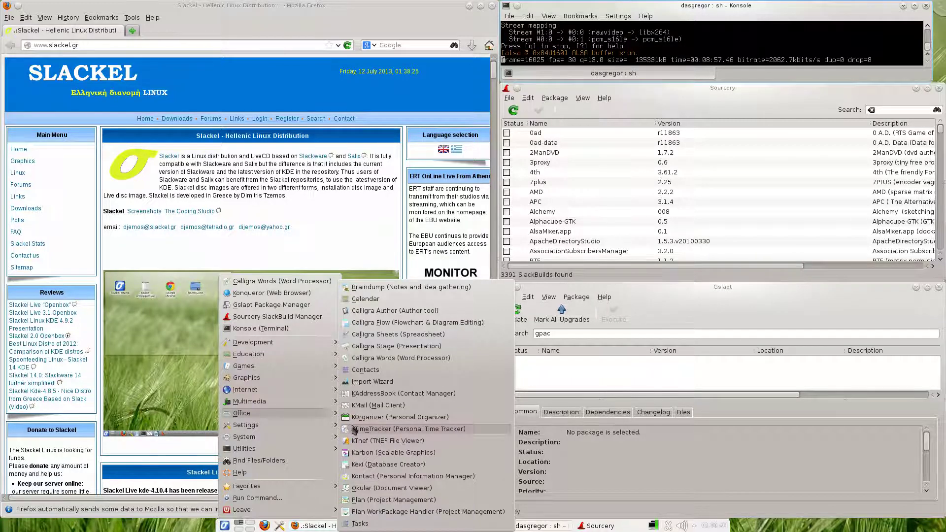
pyautogui.moveTo(326, 427)
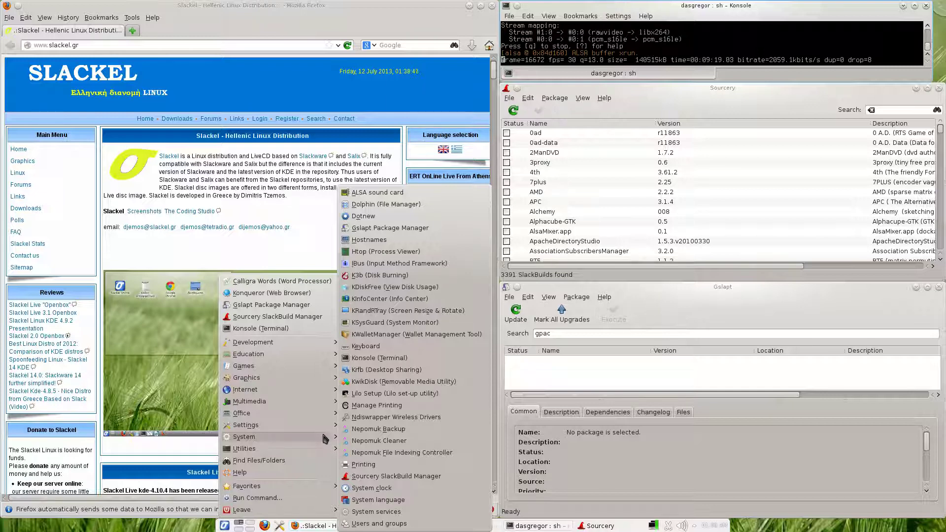
# Step: Clear Gslapt's old gpac search, refresh package data, and dismiss the 'Source failed' notice
pyautogui.click(729, 87)
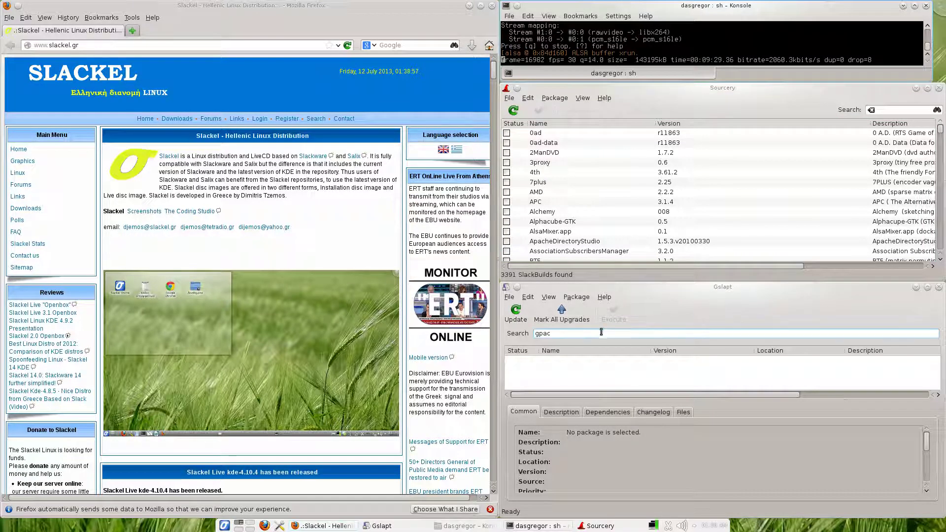
pyautogui.click(556, 334)
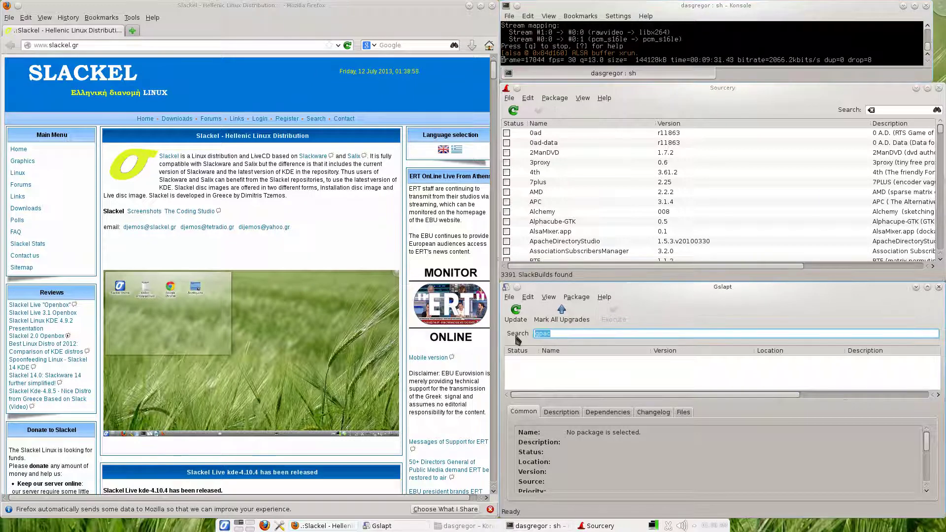
pyautogui.press('BackSpace')
pyautogui.press('BackSpace')
pyautogui.press('BackSpace')
pyautogui.press('BackSpace')
pyautogui.click(516, 312)
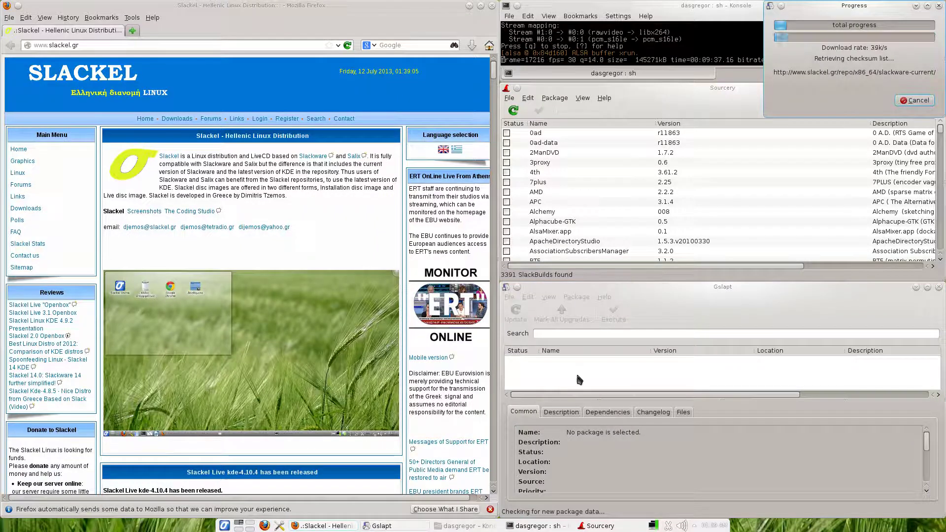
pyautogui.click(559, 335)
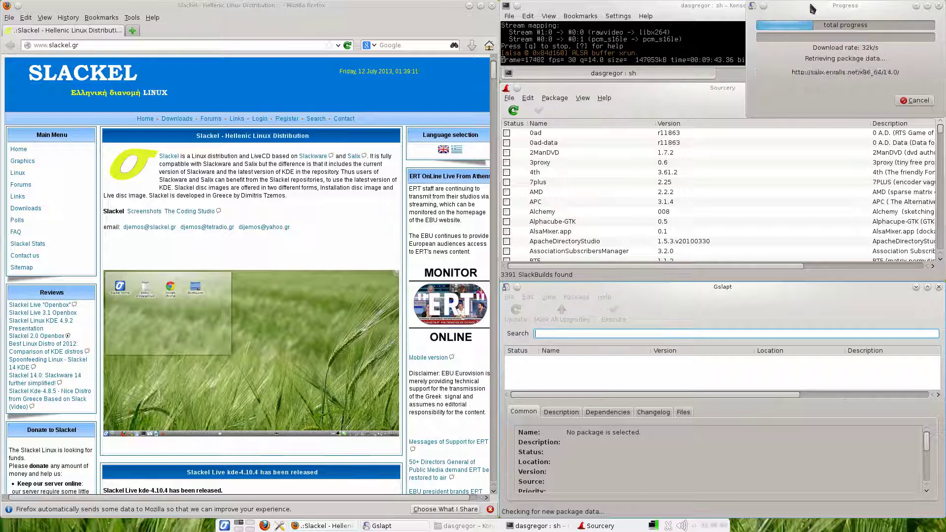
pyautogui.moveTo(813, 6); pyautogui.dragTo(352, 300)
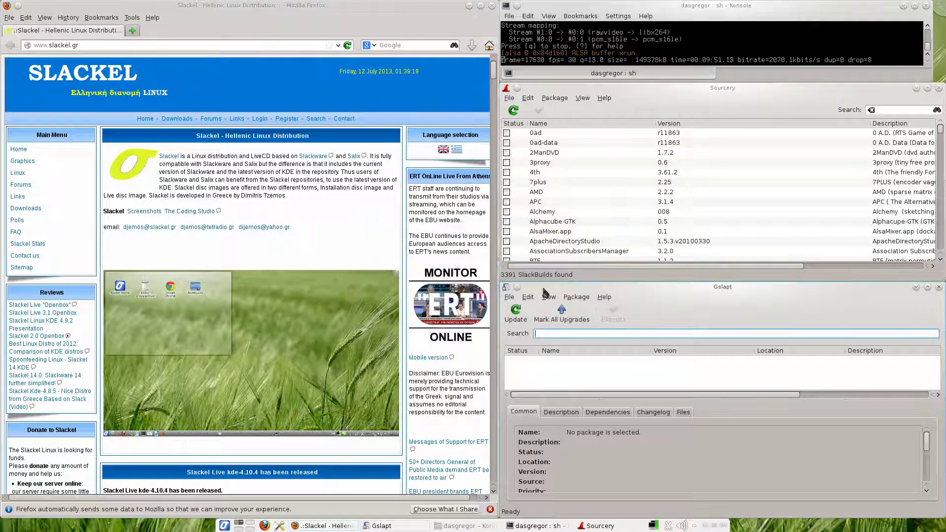
pyautogui.click(548, 286)
# Step: Search Gslapt for guvcview and view the installed 1.6.0 package's dependencies
pyautogui.write('gu')
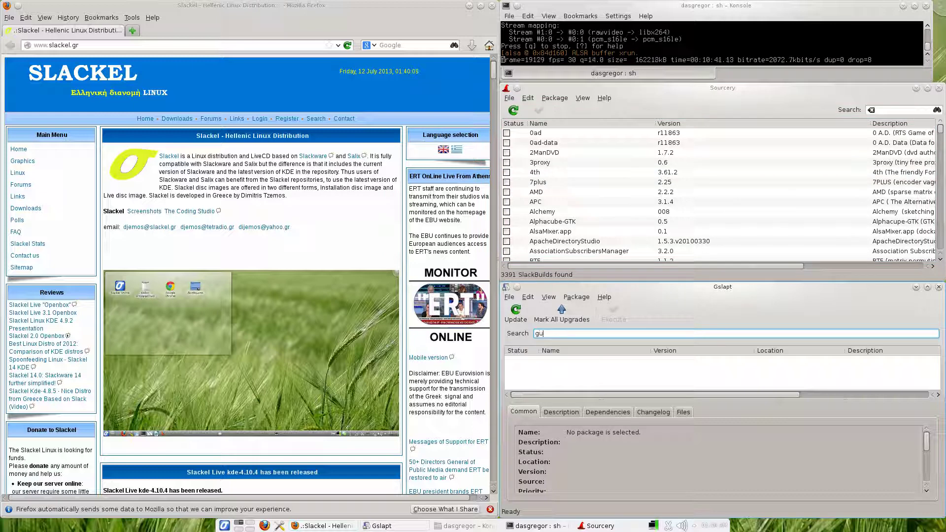
pyautogui.write('vcview')
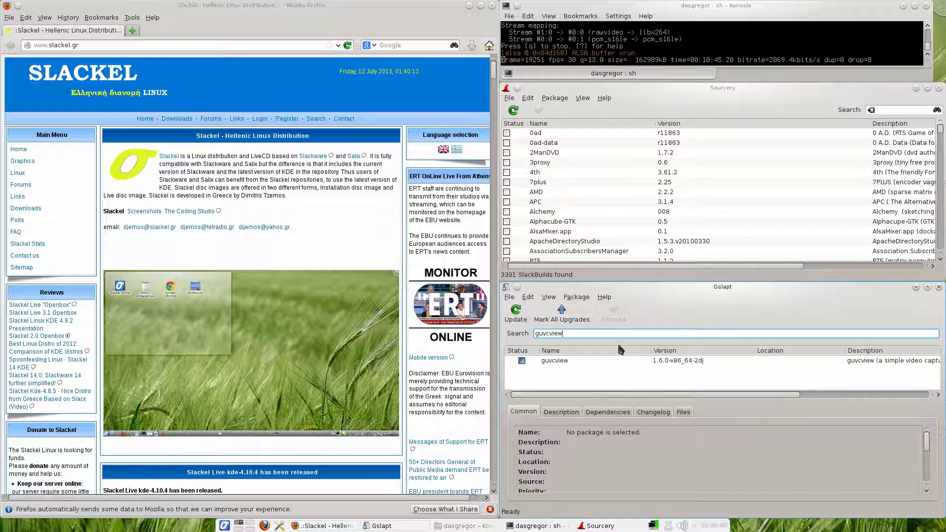
pyautogui.click(565, 362)
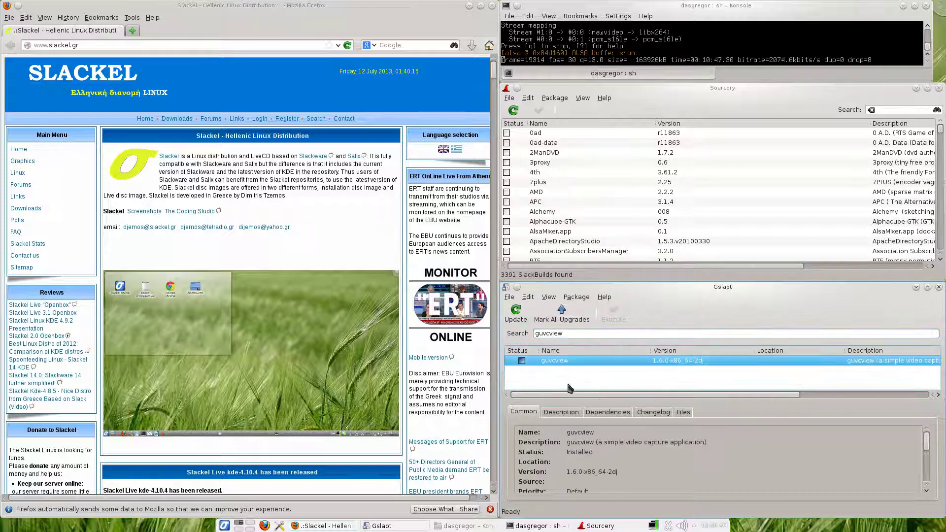
pyautogui.click(609, 414)
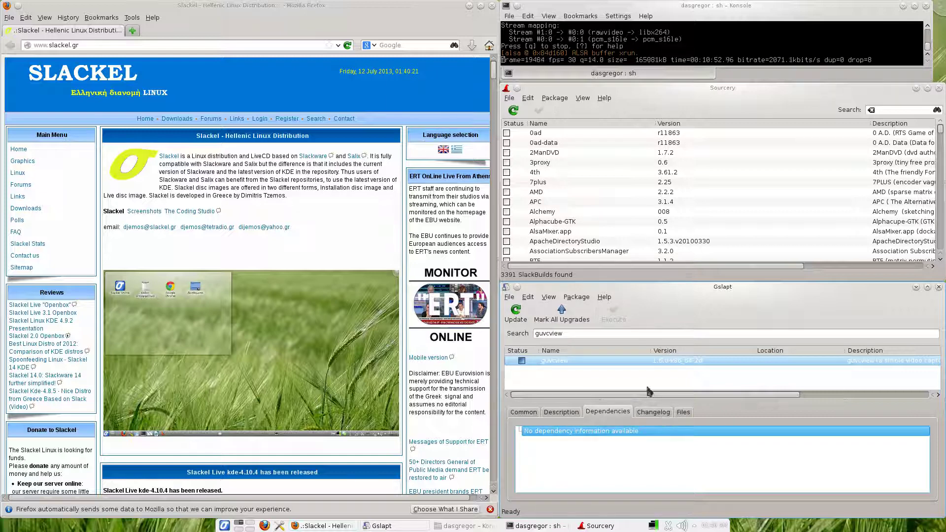
pyautogui.click(574, 335)
pyautogui.moveTo(573, 334); pyautogui.dragTo(533, 334)
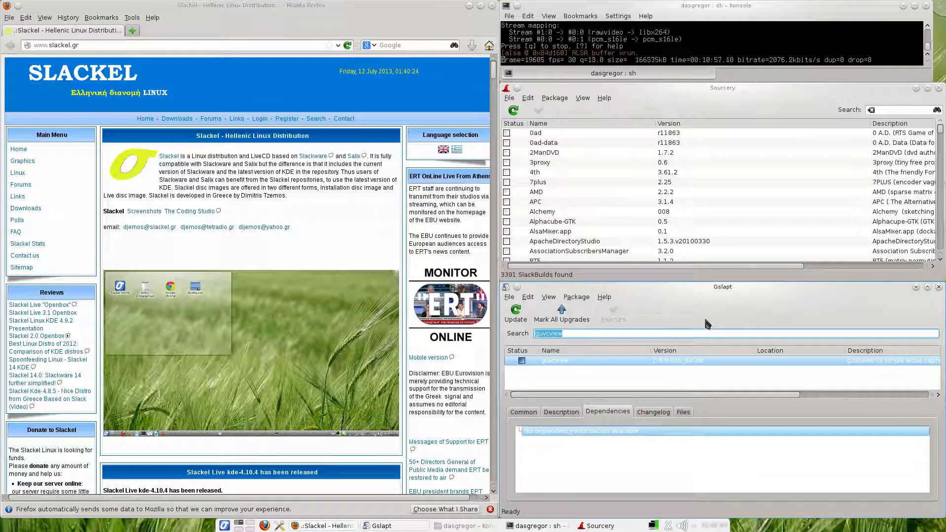
# Step: Search for mplayer and scroll the extra build's required dependencies (a52dec, aalib, alsa-lib, atk)
pyautogui.write('mplayter')
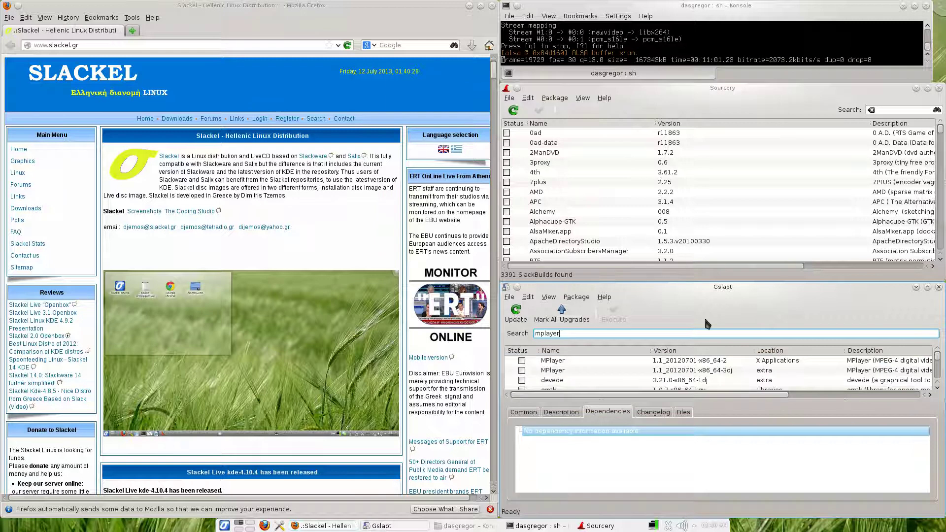
pyautogui.click(554, 371)
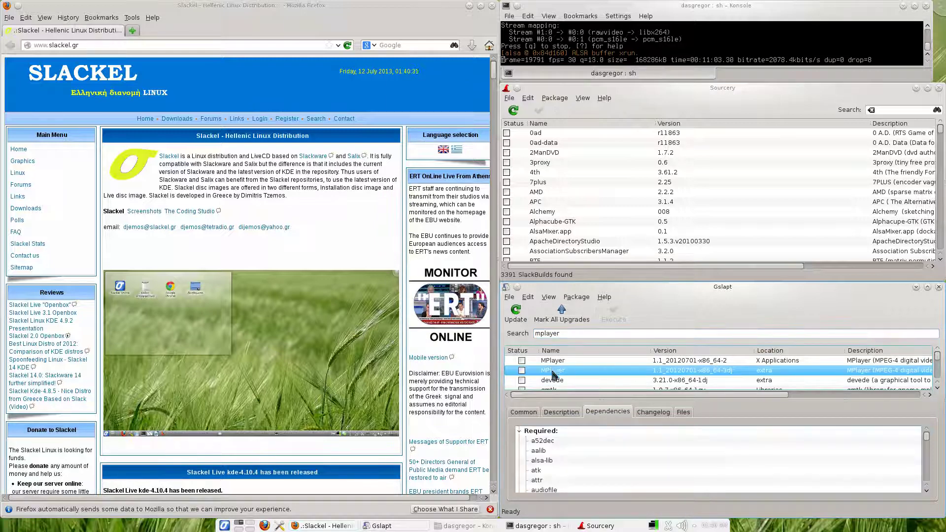
pyautogui.scroll(-1, 565, 477)
pyautogui.scroll(-5, 566, 477)
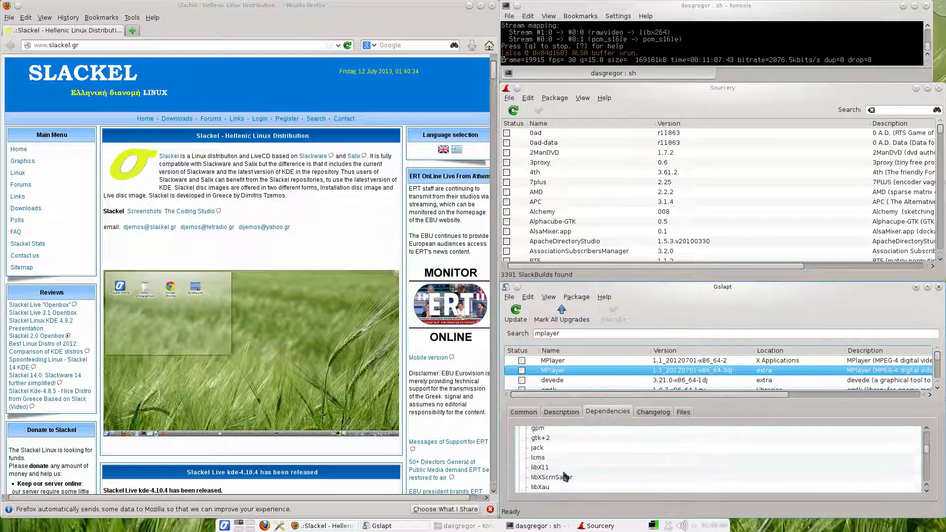
pyautogui.scroll(-6, 566, 477)
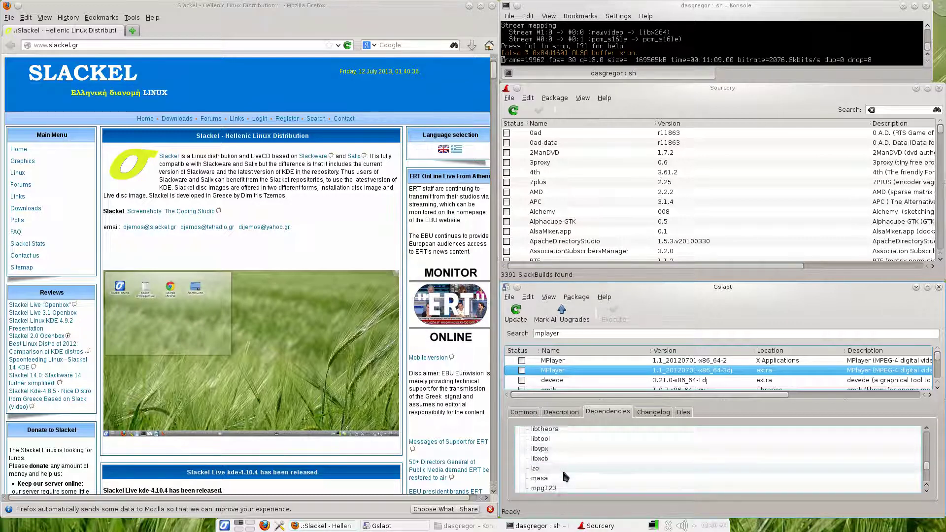
pyautogui.scroll(-6, 565, 476)
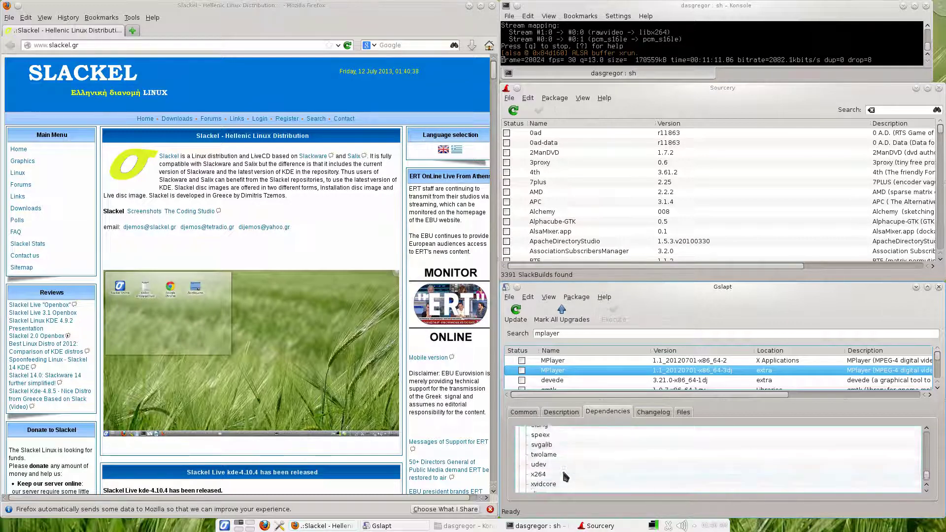
pyautogui.scroll(9, 565, 476)
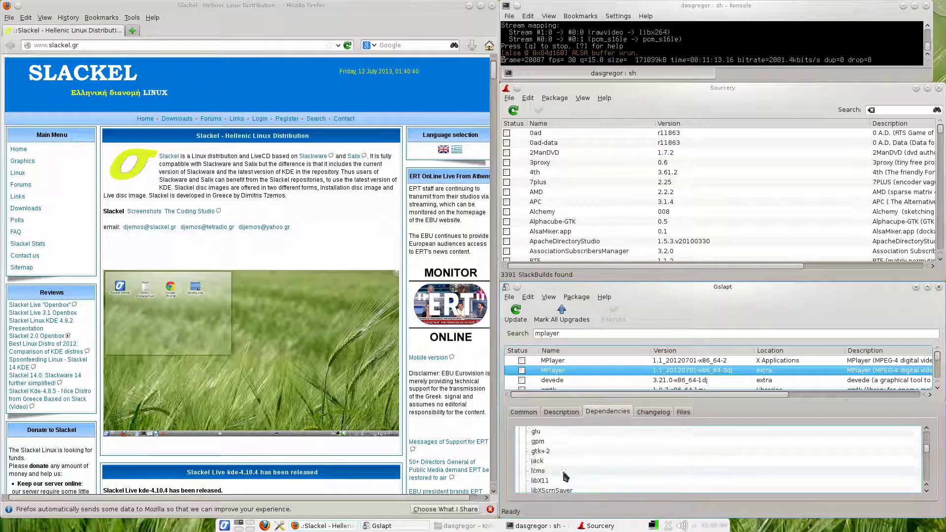
pyautogui.scroll(5, 565, 473)
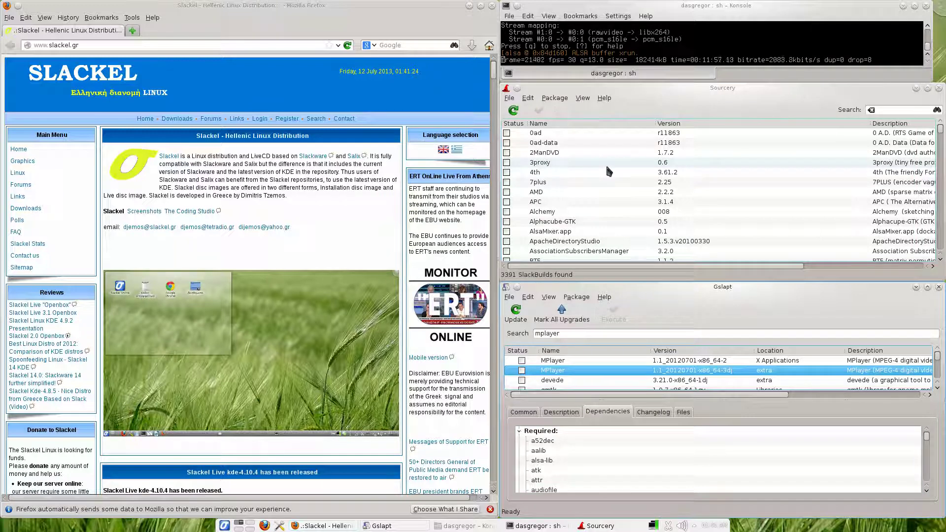
# Step: Replace Gslapt's mplayer search with gpac, which returns no packages
pyautogui.click(897, 109)
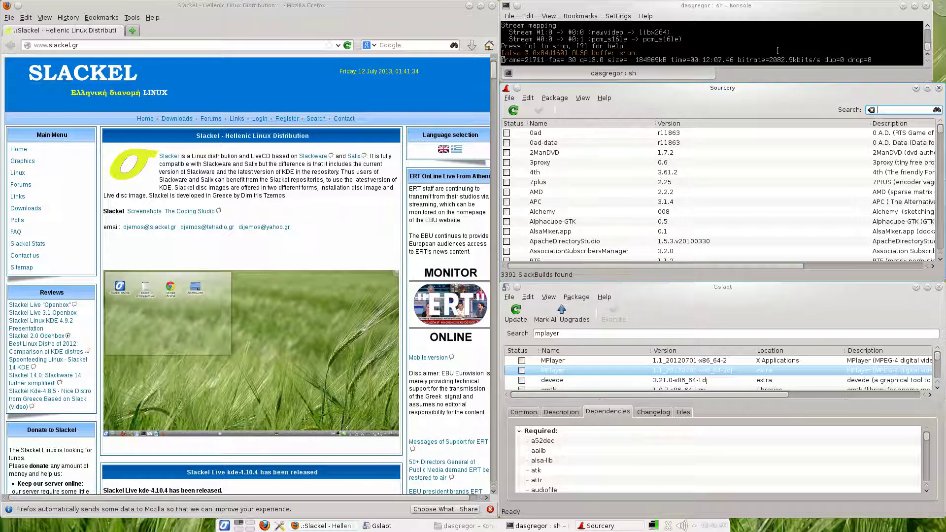
pyautogui.click(566, 333)
pyautogui.moveTo(485, 327)
pyautogui.write('gpac')
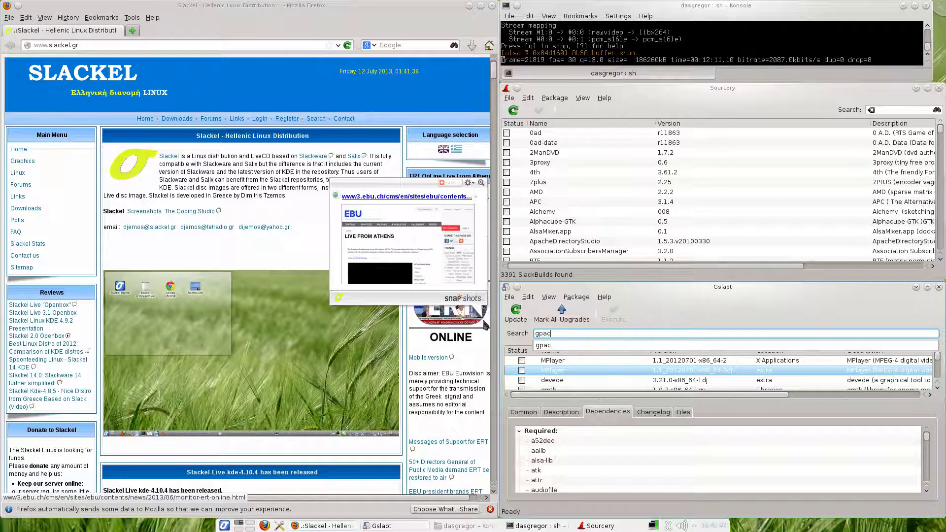
pyautogui.press('Return')
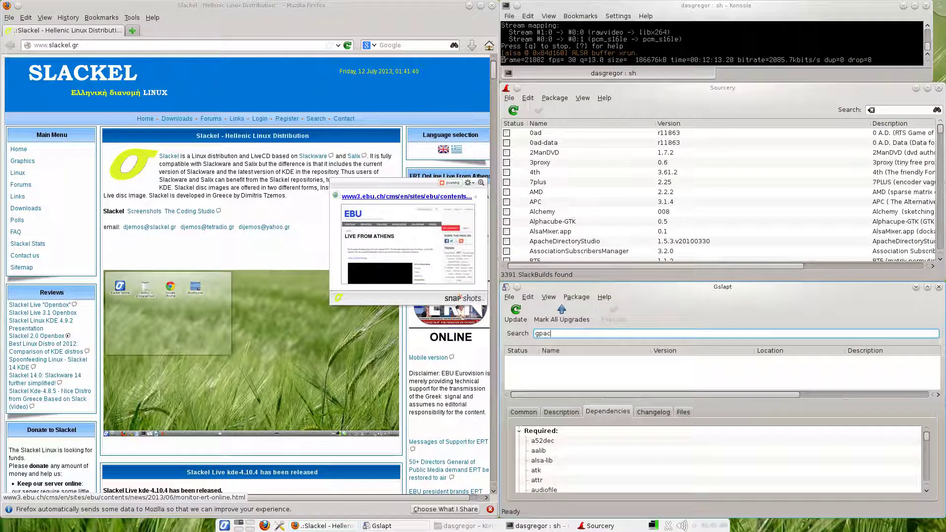
# Step: Search Sourcery for gpac and select gpac svn_r3730 from the two SlackBuild matches
pyautogui.click(894, 110)
pyautogui.write('gpac')
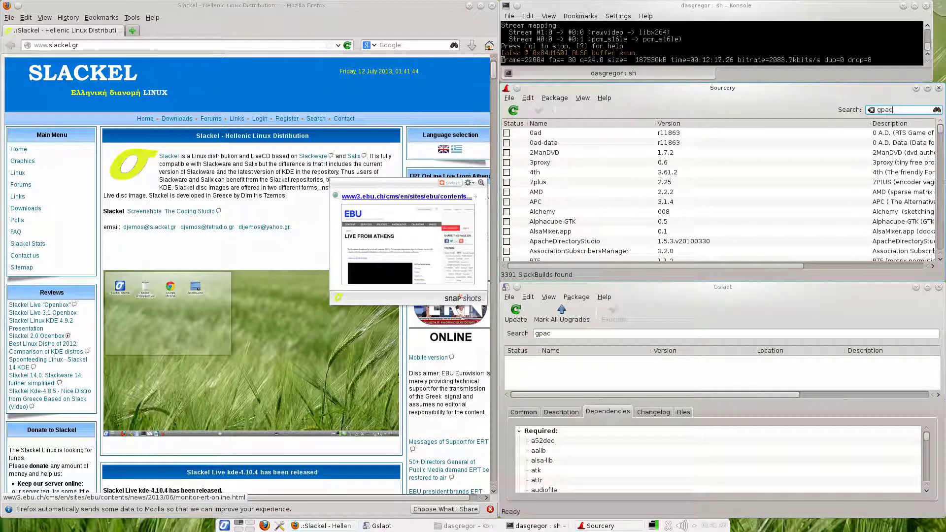
pyautogui.press('Return')
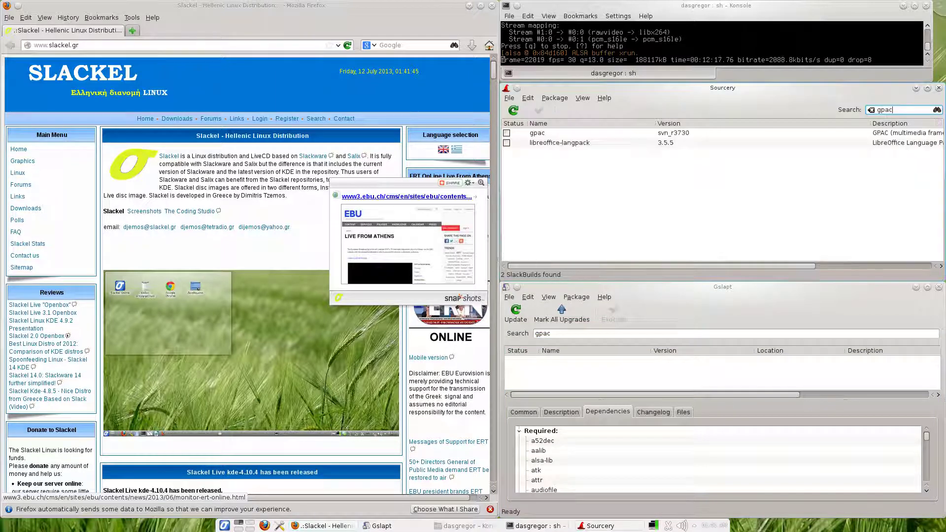
pyautogui.click(547, 135)
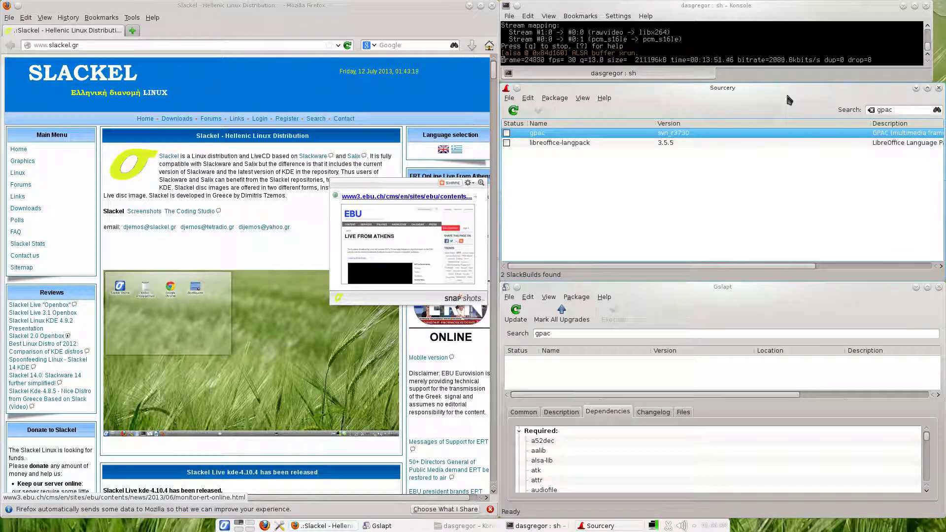
pyautogui.click(240, 48)
pyautogui.write('ww')
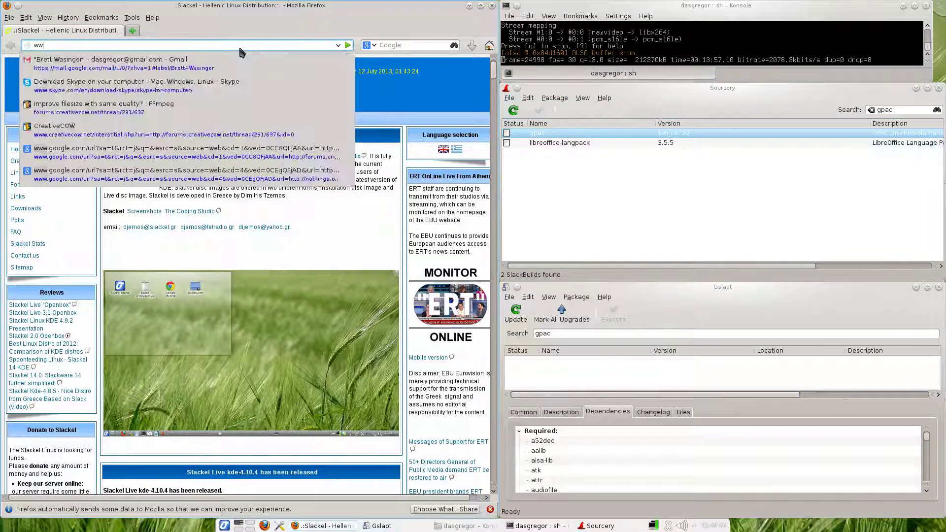
pyautogui.write('w.di')
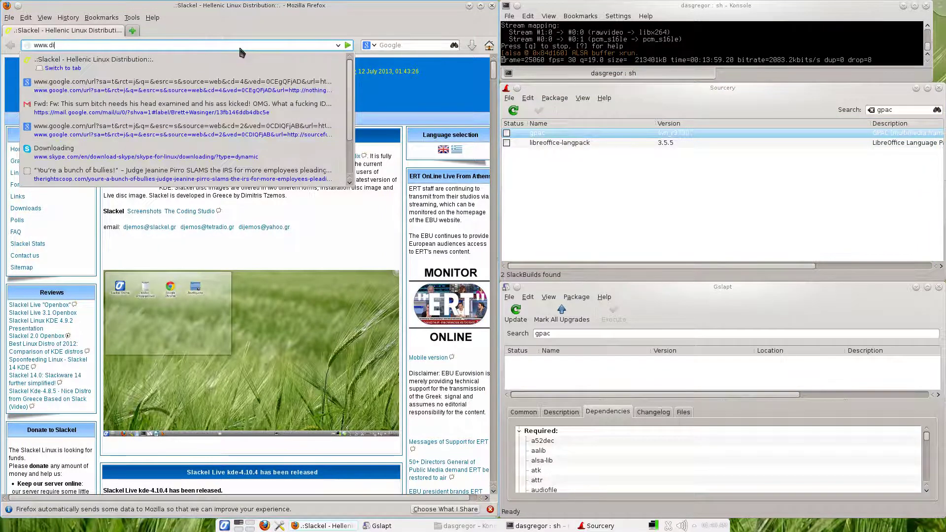
pyautogui.write('str')
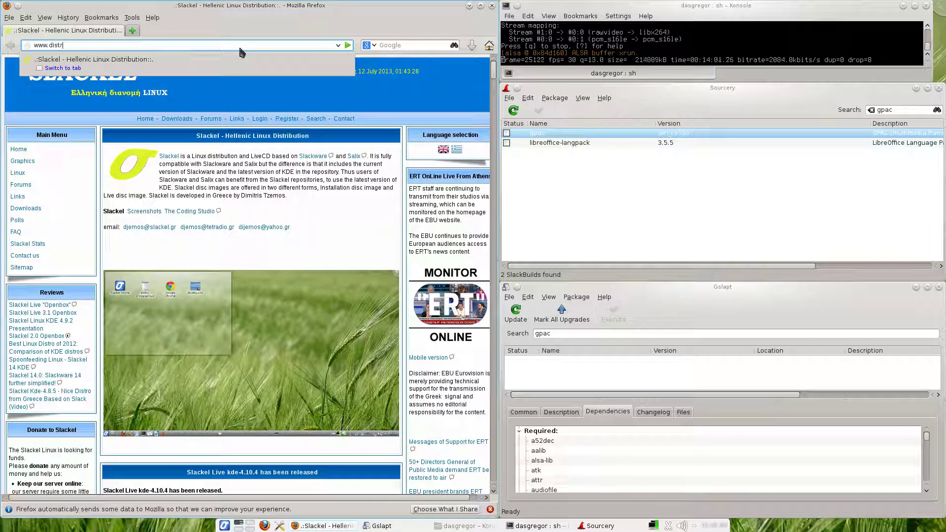
pyautogui.write('owatch.')
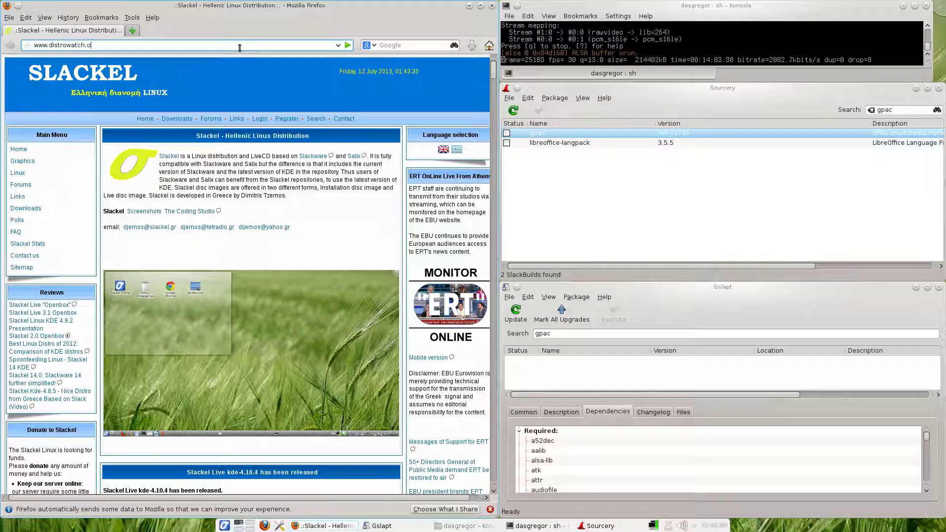
pyautogui.write('com')
pyautogui.press('Return')
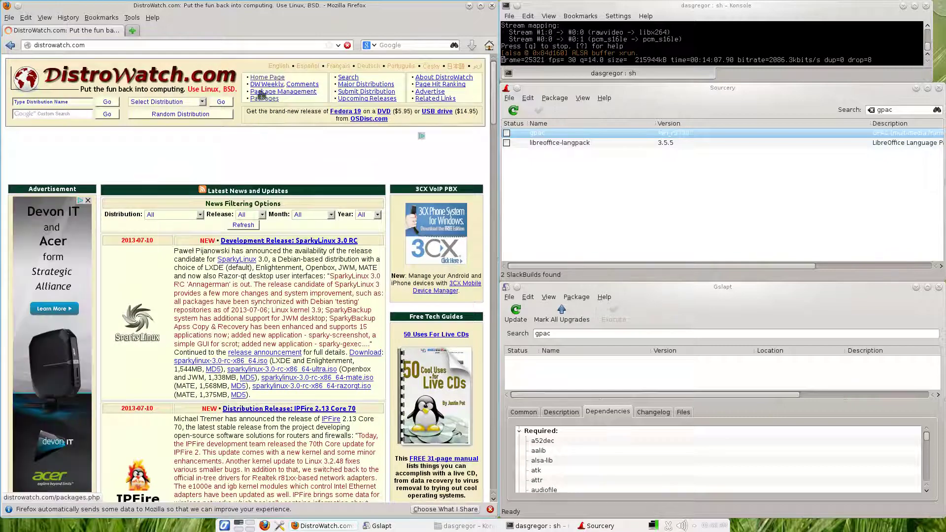
pyautogui.click(261, 94)
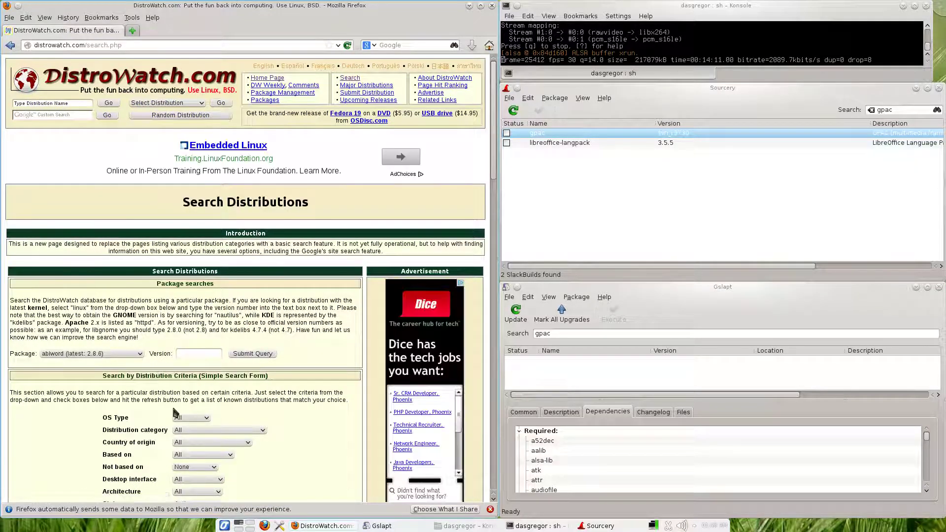
# Step: Search for distributions based on Slackware with x86_64 architecture
pyautogui.scroll(-4, 173, 413)
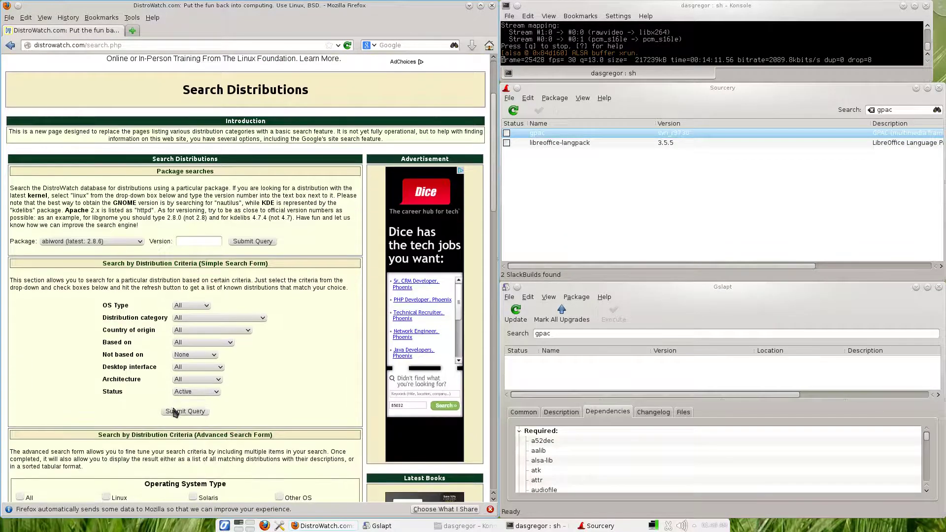
pyautogui.click(230, 343)
pyautogui.scroll(-3, 207, 468)
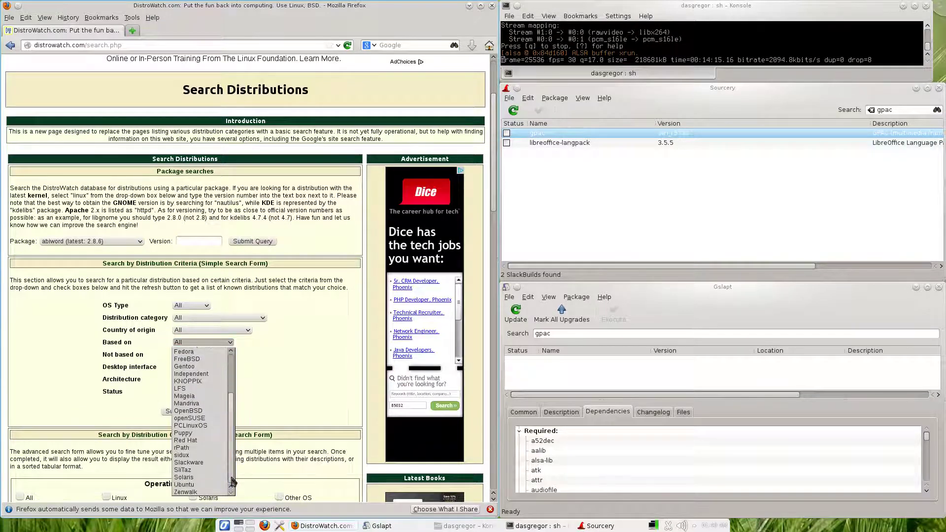
pyautogui.click(201, 462)
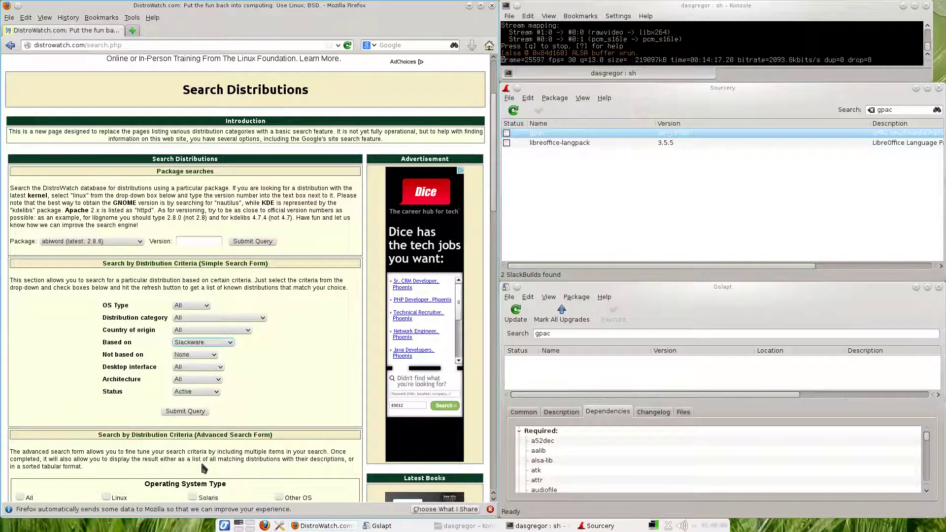
pyautogui.click(220, 381)
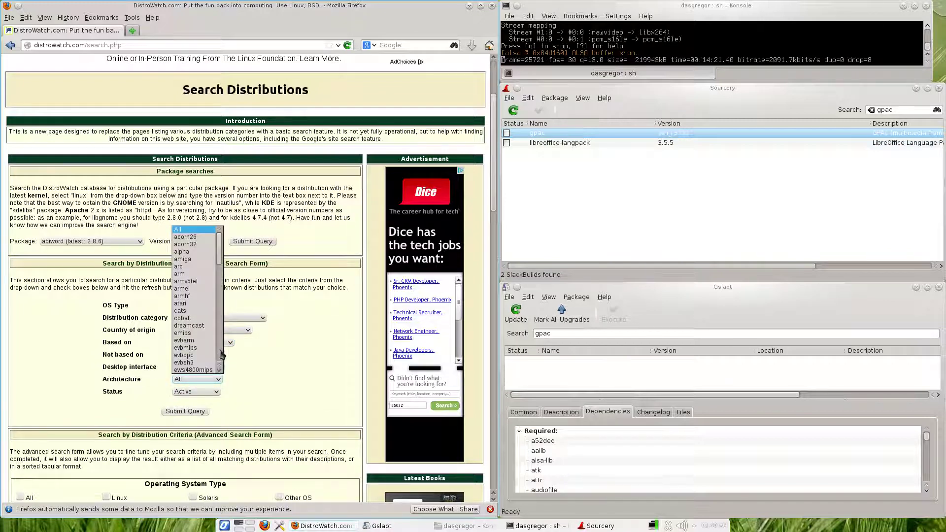
pyautogui.click(221, 353)
pyautogui.click(221, 353)
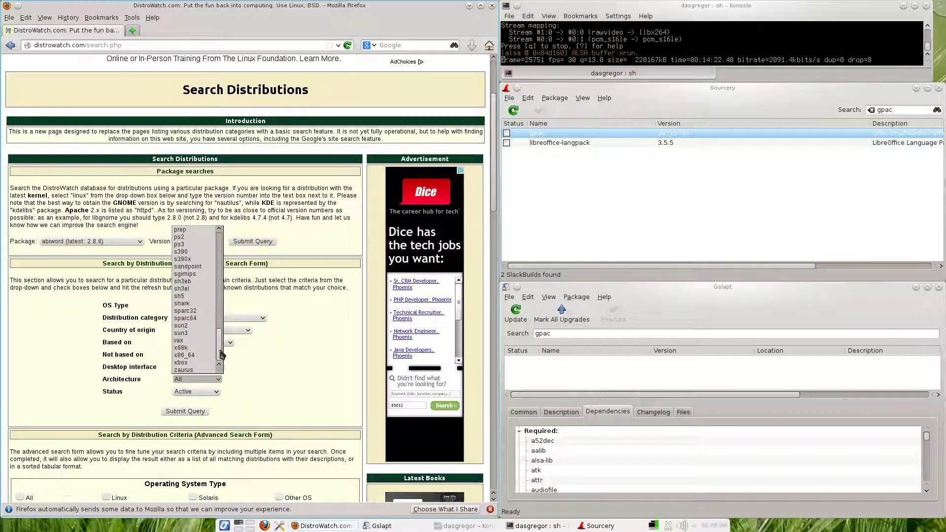
pyautogui.click(191, 358)
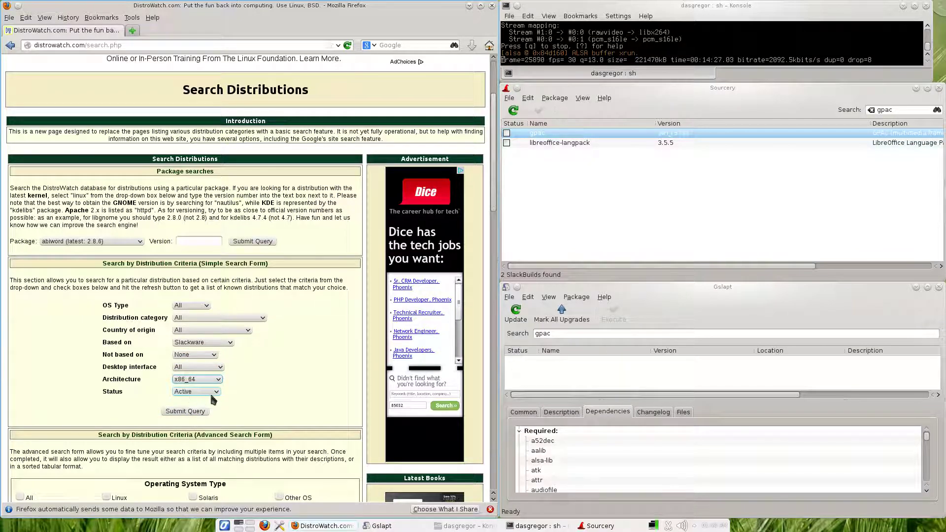
pyautogui.click(176, 416)
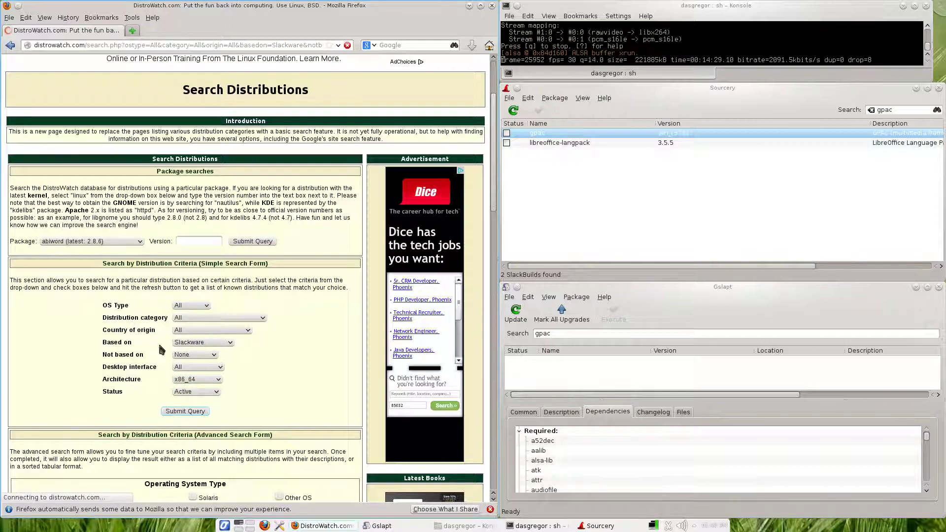
# Step: Scroll the DistroWatch results to show the seven matches, Slax through Plamo Linux
pyautogui.scroll(-10, 113, 176)
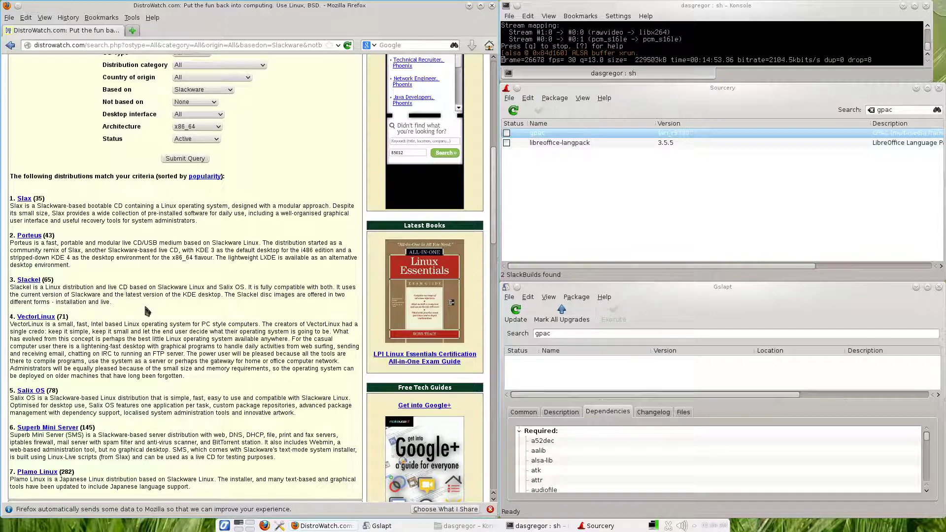
pyautogui.scroll(-3, 146, 307)
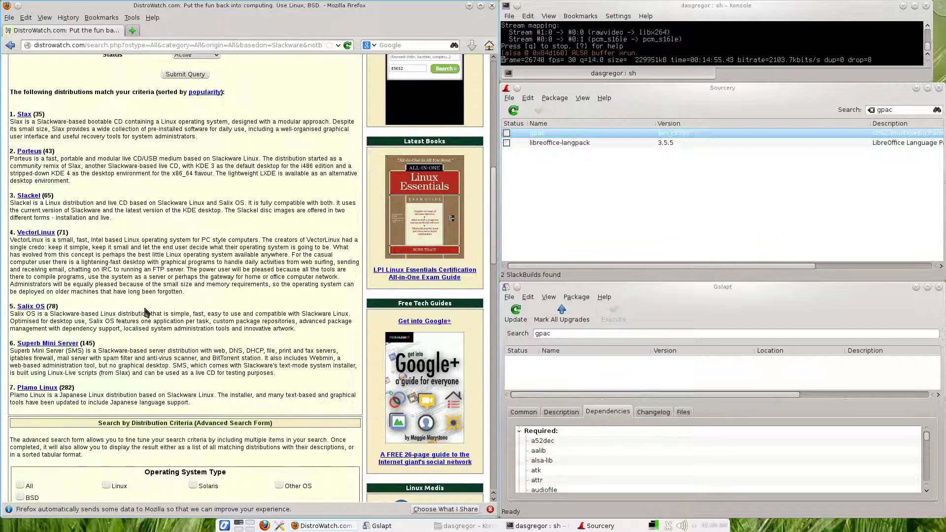